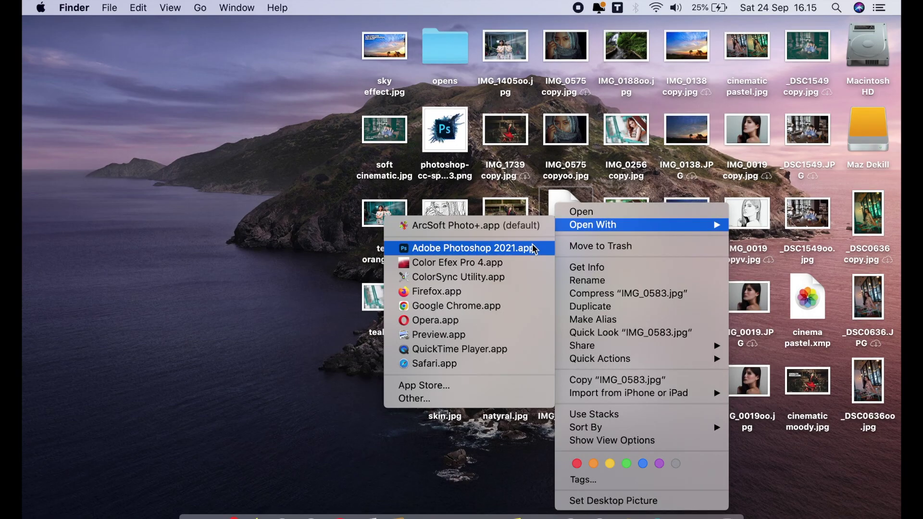
Step: Open IMG_0583.jpg in Adobe Photoshop 2021 using Open With
left_click(531, 246)
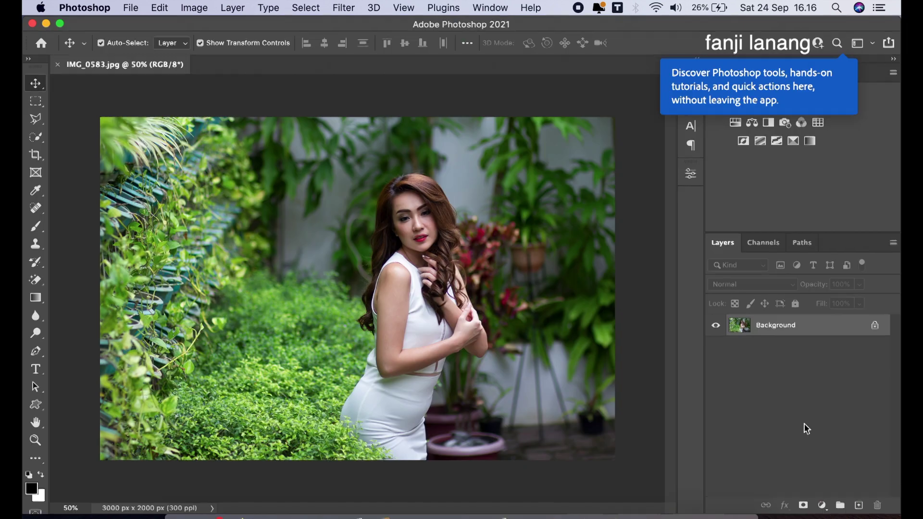
Step: Add a Color Lookup adjustment layer using the 2Strip.look 3DLUT file
left_click(823, 505)
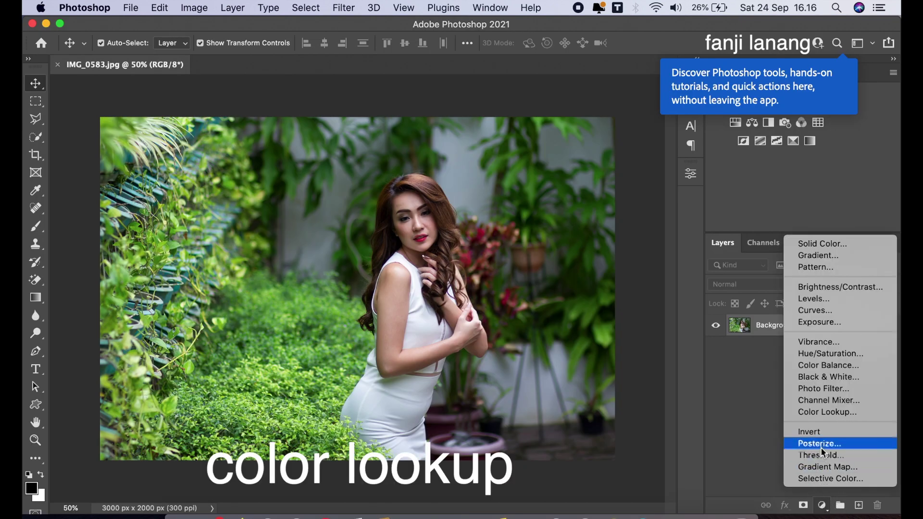
left_click(824, 414)
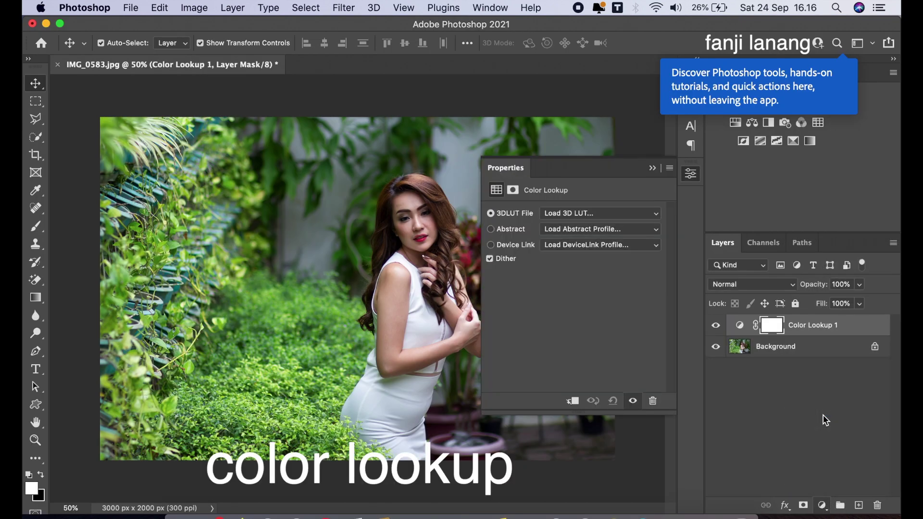
left_click(605, 212)
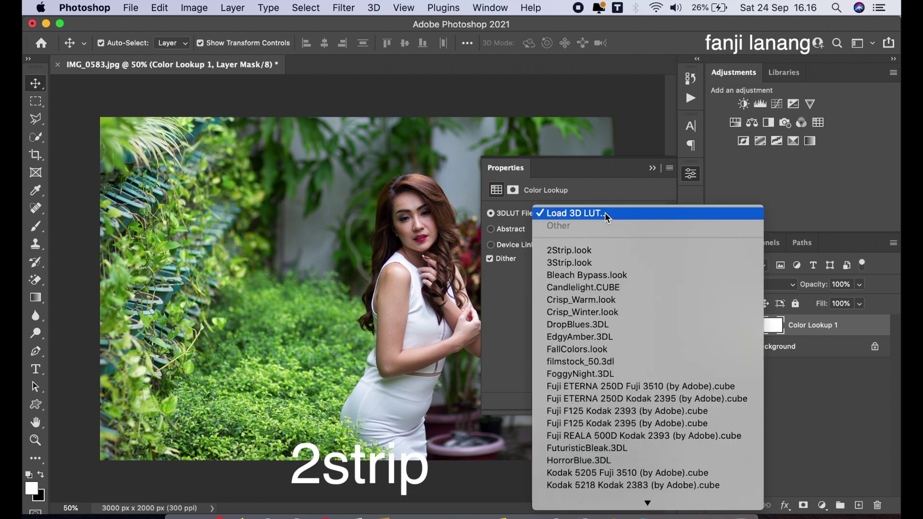
left_click(576, 251)
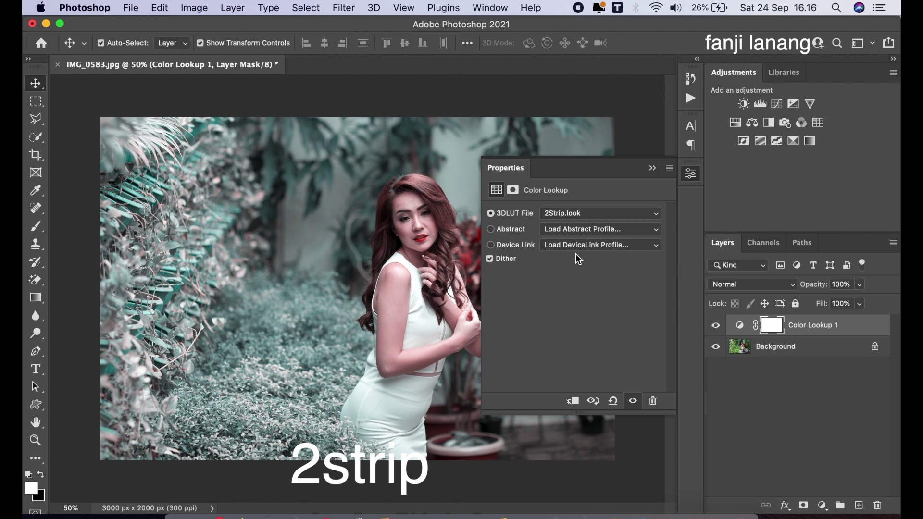
left_click(648, 169)
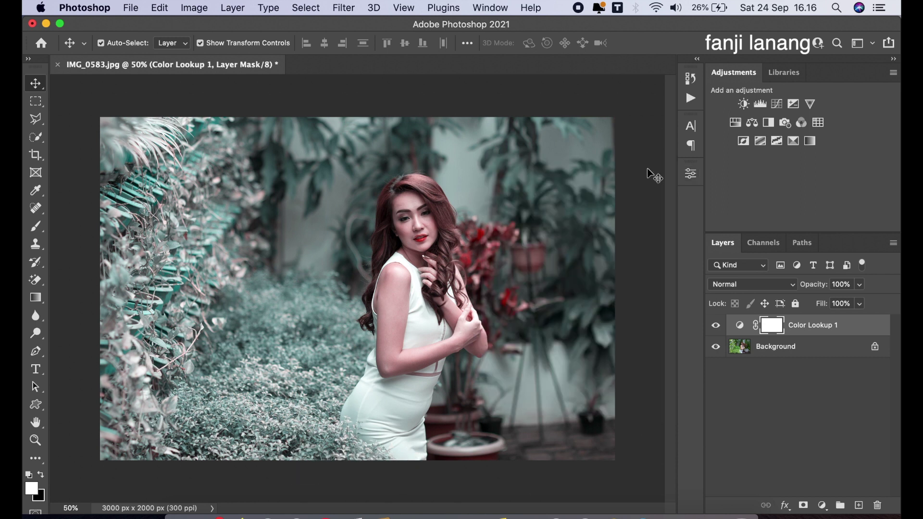
Step: Set the Color Lookup layer's blend mode to Lighten and compare with and without it
left_click(713, 283)
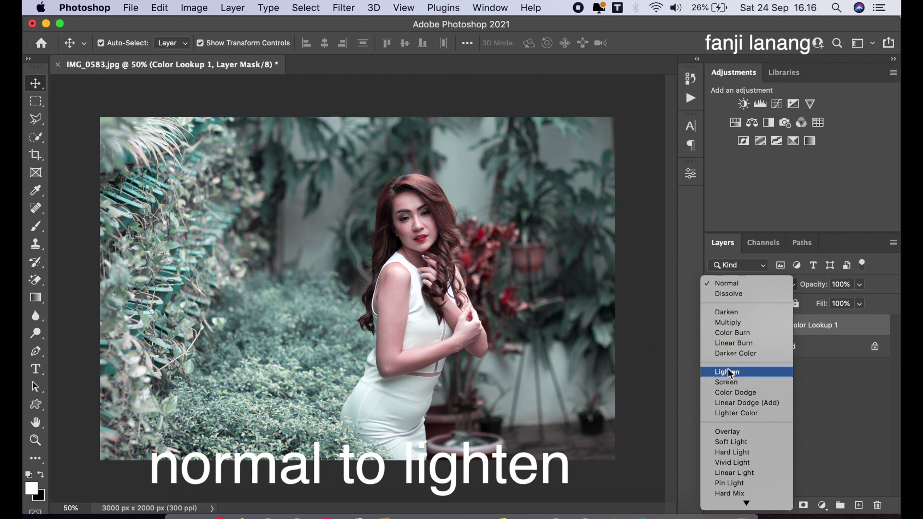
left_click(729, 372)
left_click(717, 327)
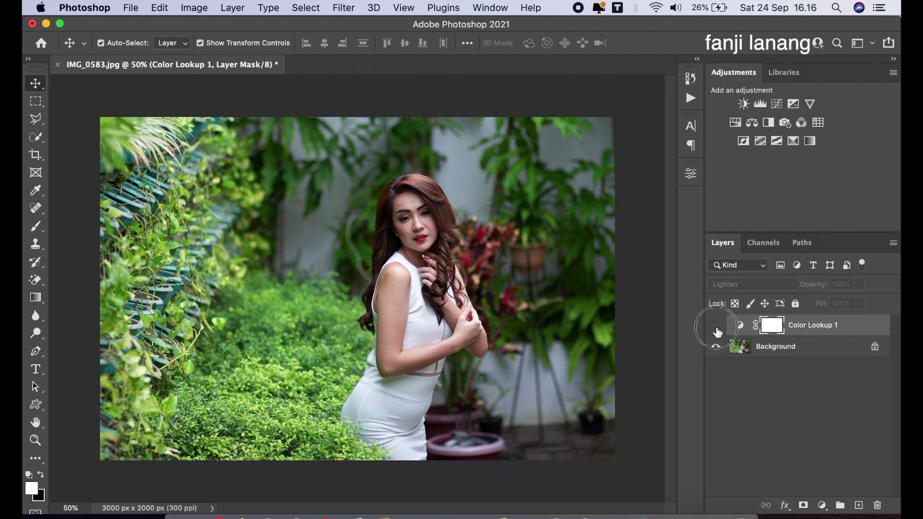
left_click(716, 327)
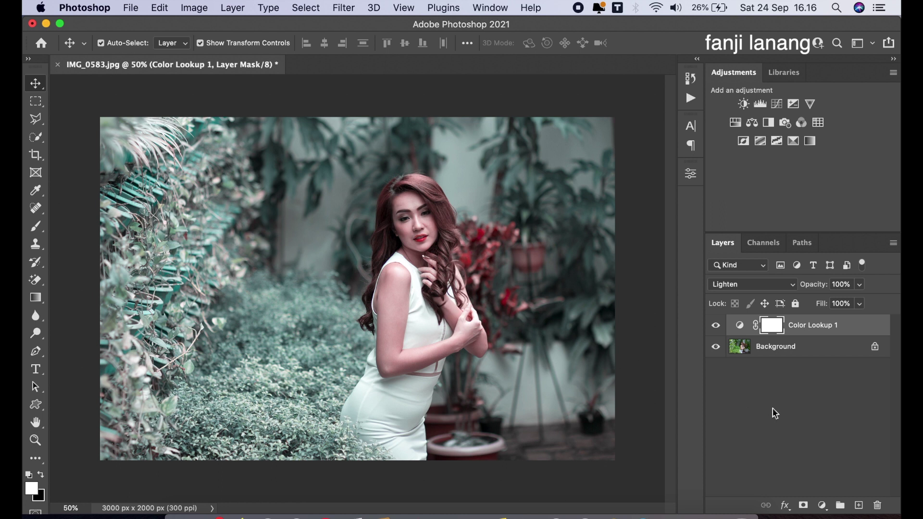
left_click(823, 505)
Step: Add a reversed radial Gradient Fill layer centred on the model
left_click(827, 256)
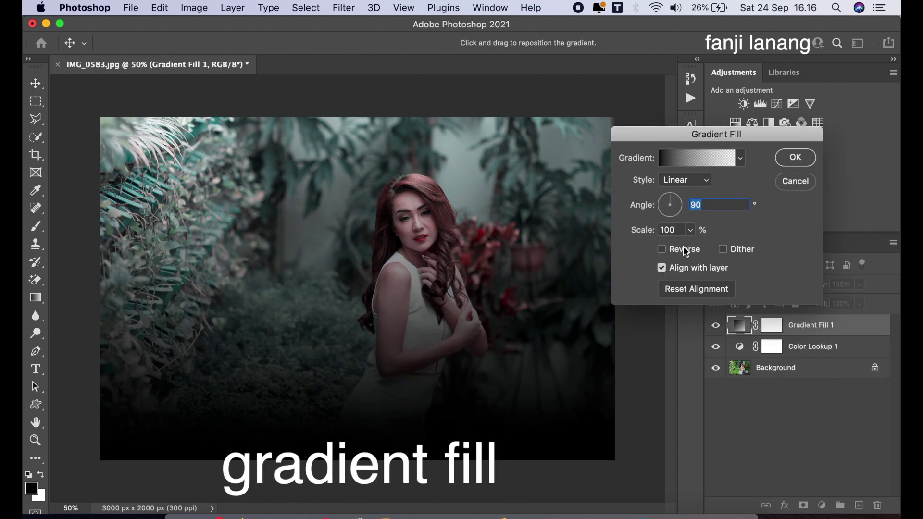
left_click(681, 249)
left_click(692, 186)
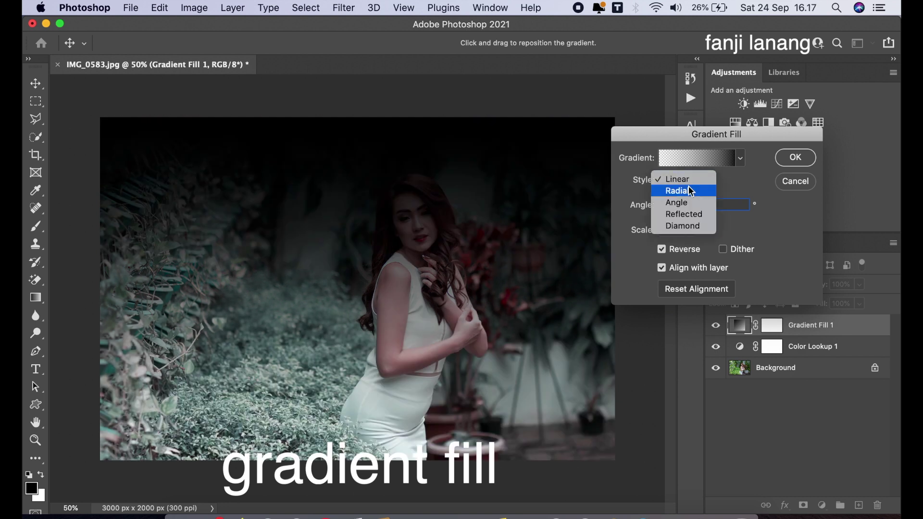
left_click(691, 190)
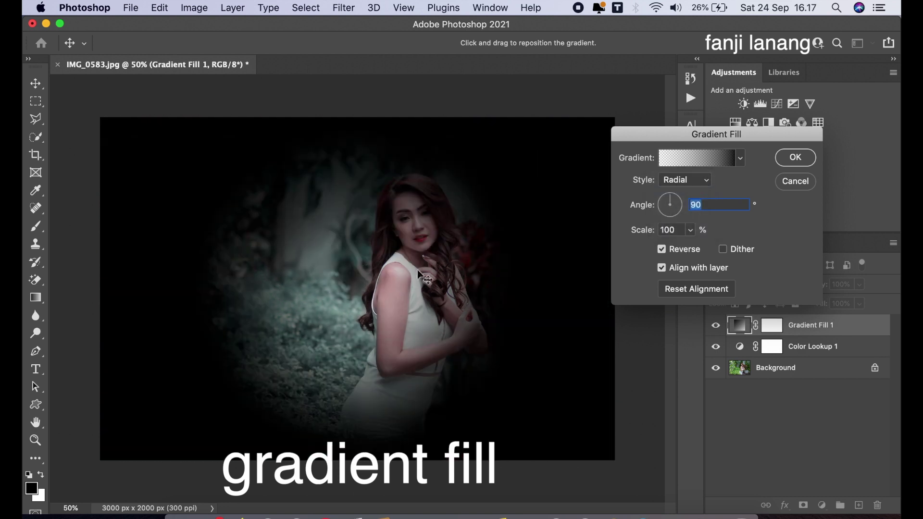
left_click_drag(423, 267, 440, 263)
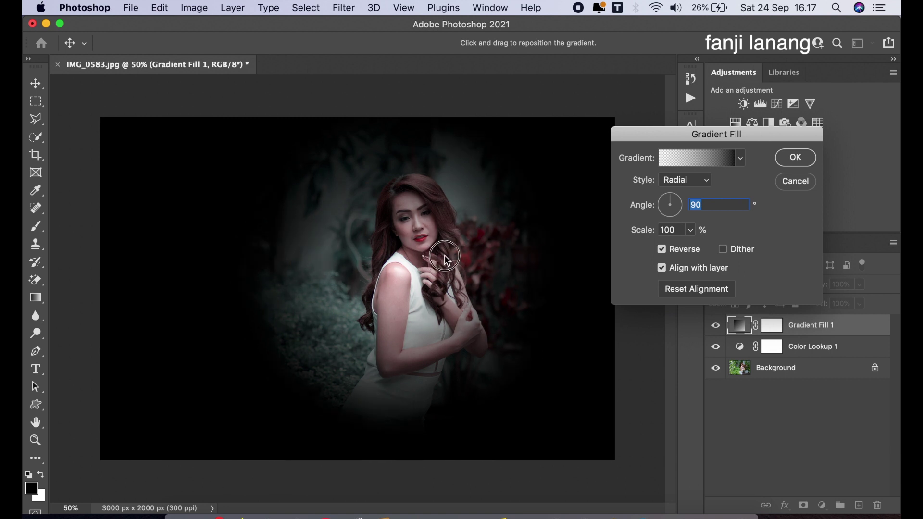
Step: Give the gradient a 60.15° angle and 177% scale, and lower its opacity to 74%
left_click(676, 196)
left_click(691, 231)
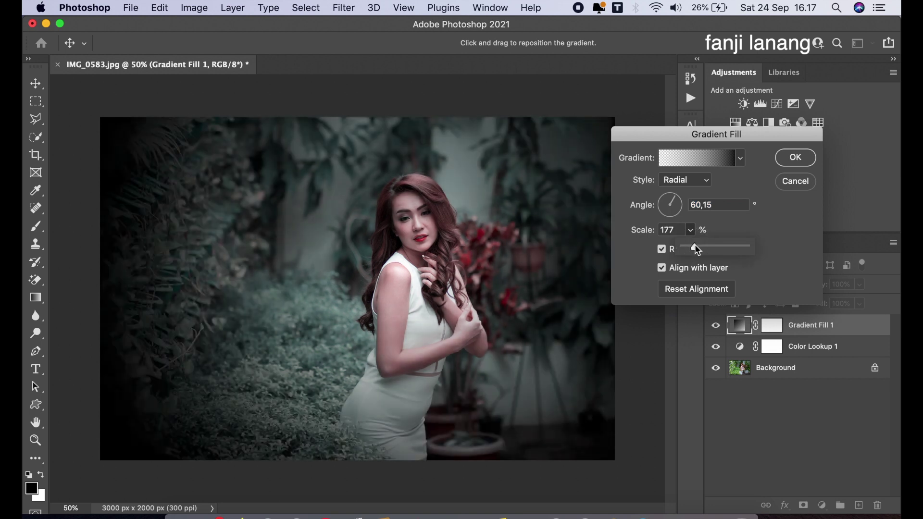
left_click(795, 157)
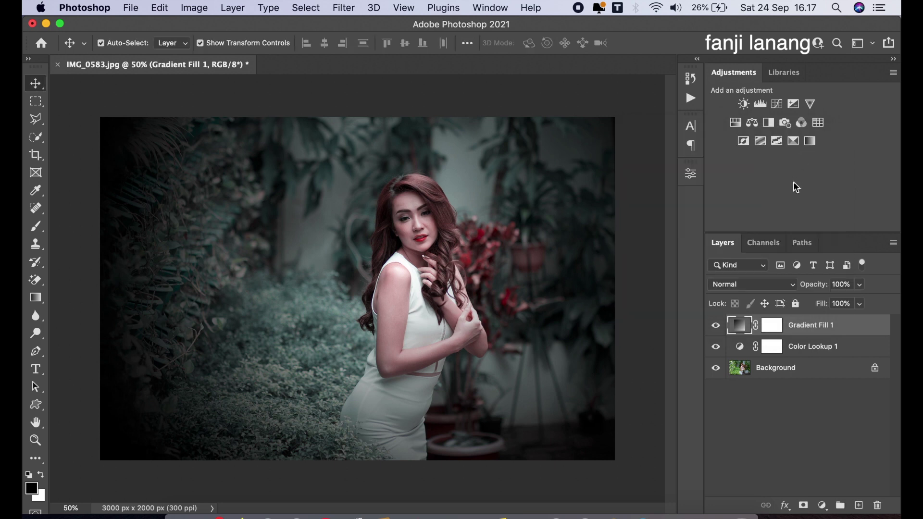
left_click(861, 286)
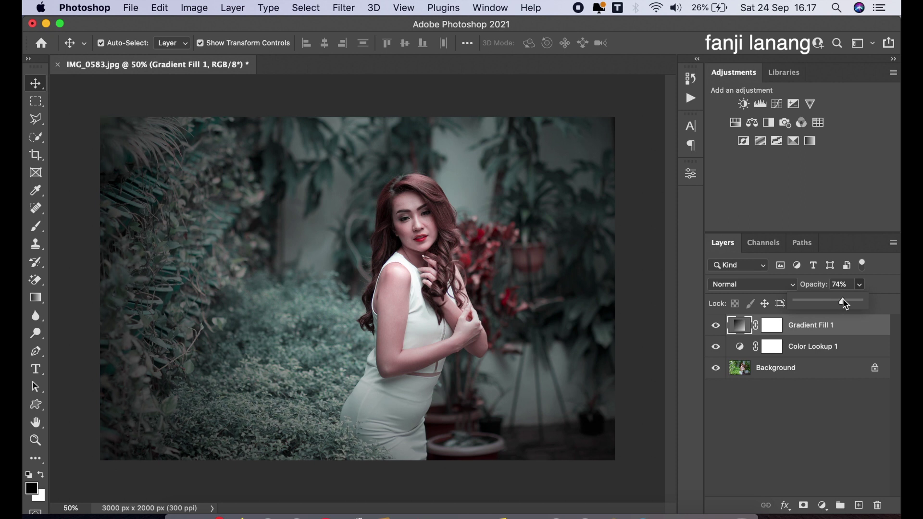
Step: Add a Hue/Saturation 1 layer with Hue +10 and Saturation +10
left_click(826, 505)
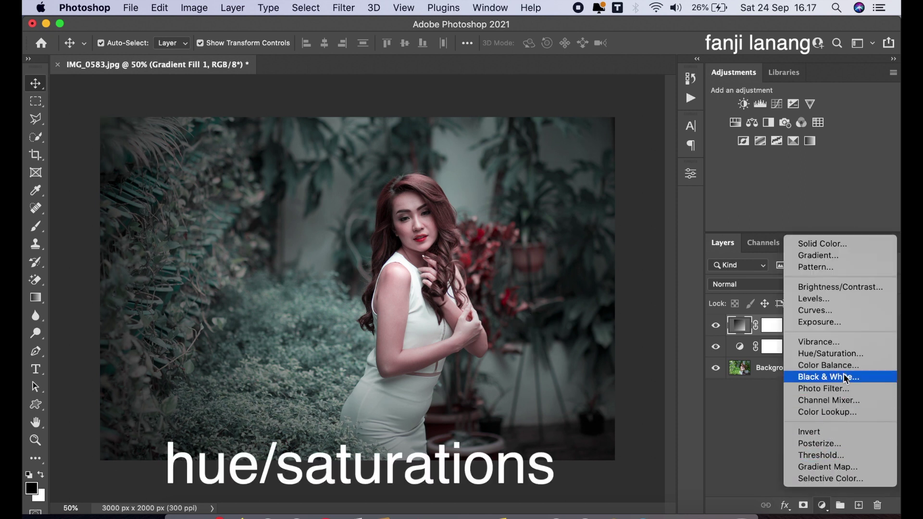
left_click(849, 357)
left_click_drag(583, 263, 582, 293)
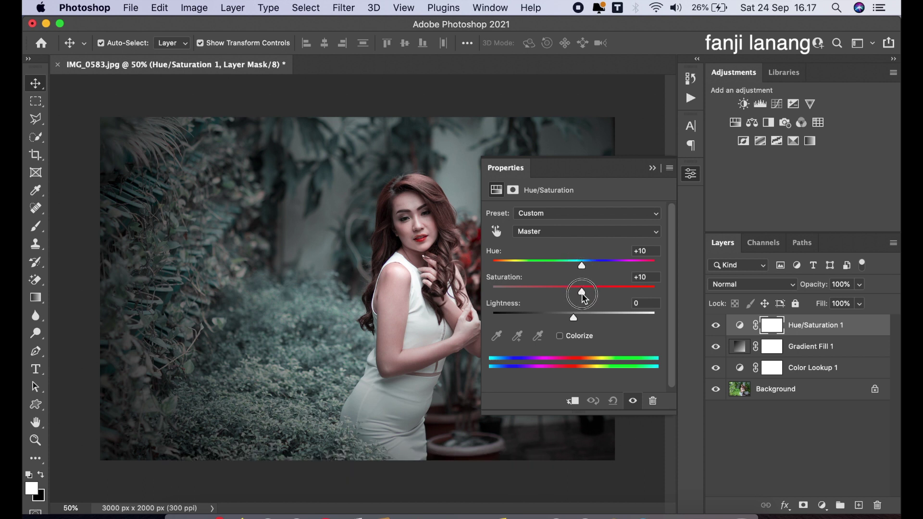
left_click(654, 168)
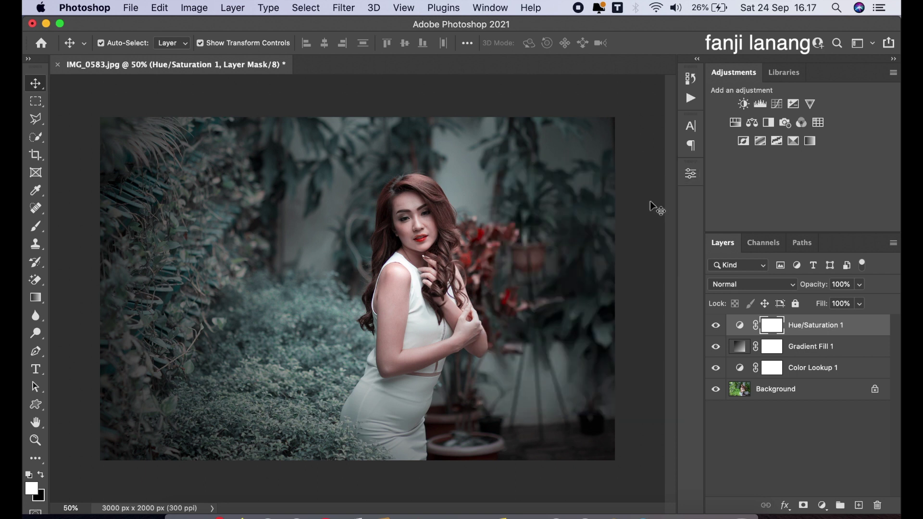
Step: Add a Selective Color layer setting Reds to Cyan -100, Magenta -31, Yellow +75, Black +49
left_click(822, 506)
left_click(822, 478)
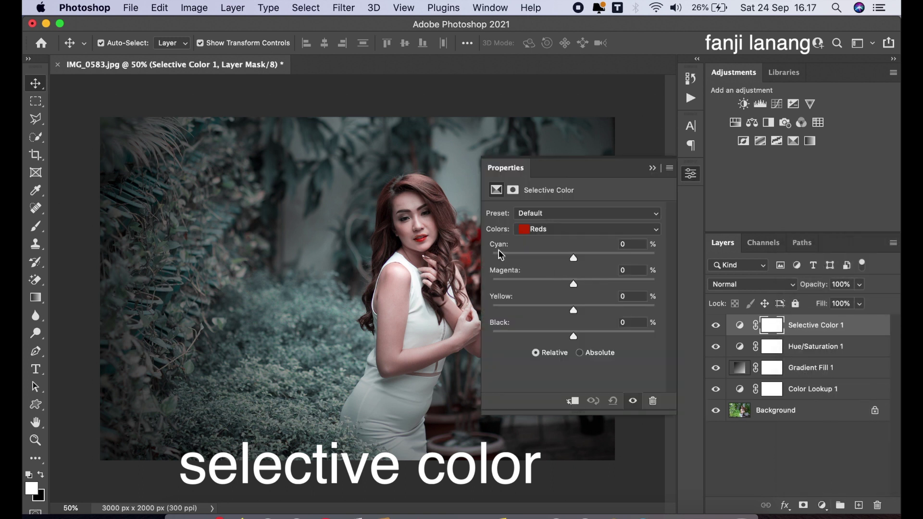
left_click(489, 256)
left_click_drag(548, 284, 549, 287)
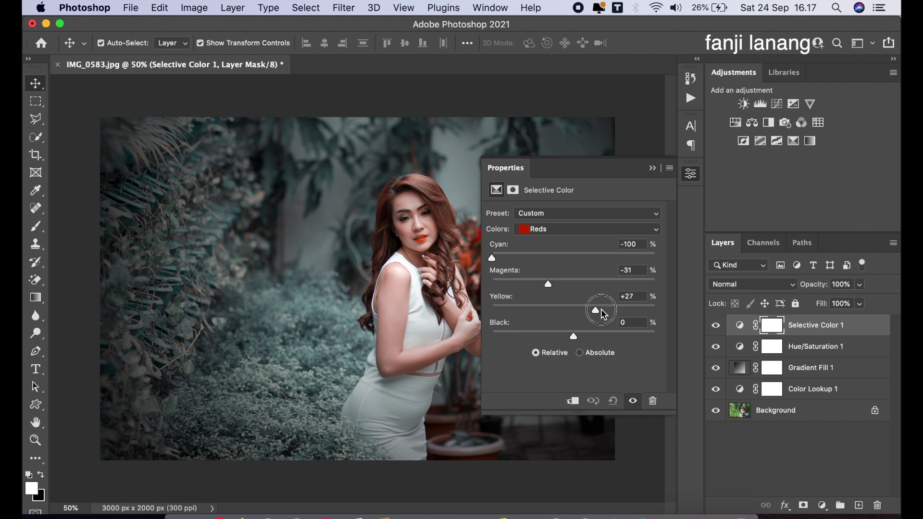
left_click_drag(602, 313, 680, 312)
left_click(590, 333)
left_click_drag(589, 335, 676, 333)
left_click(634, 334)
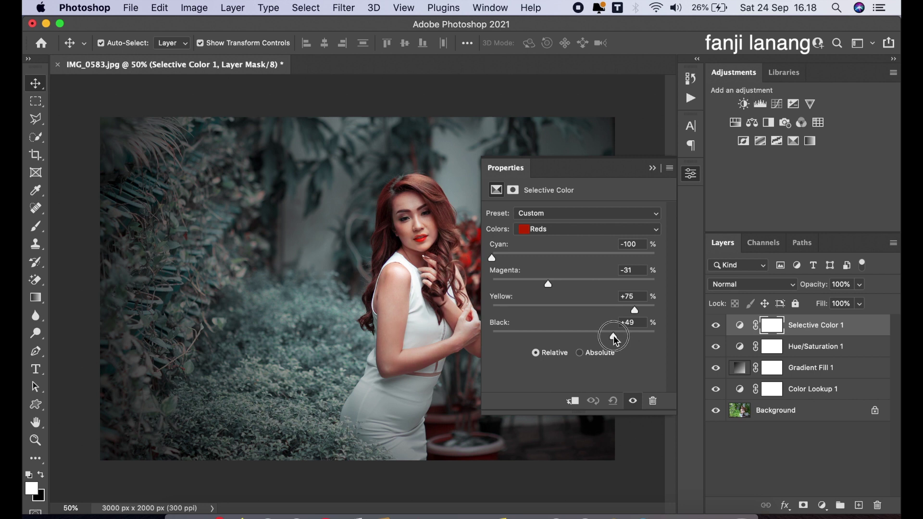
Step: Set Selective Color Cyans to Cyan +67, Magenta +100, Yellow +100, Black +100
left_click(559, 230)
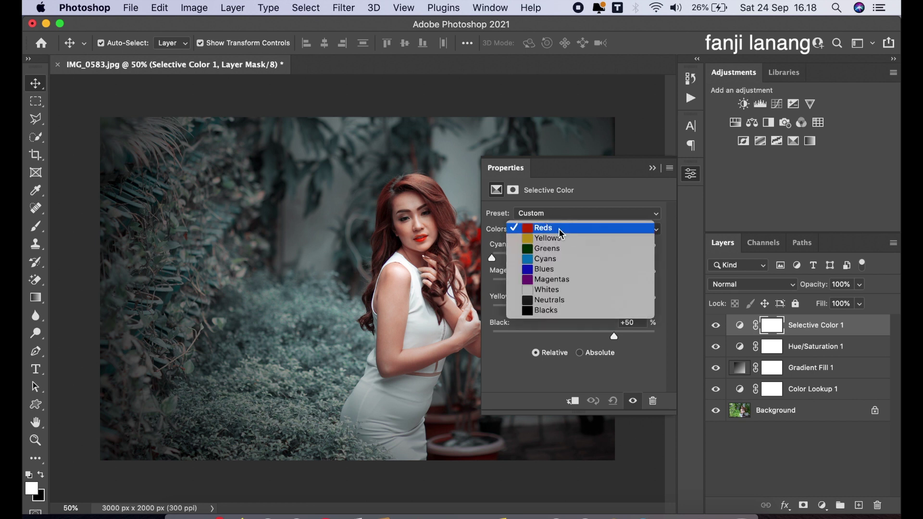
left_click(560, 258)
left_click_drag(572, 258, 727, 262)
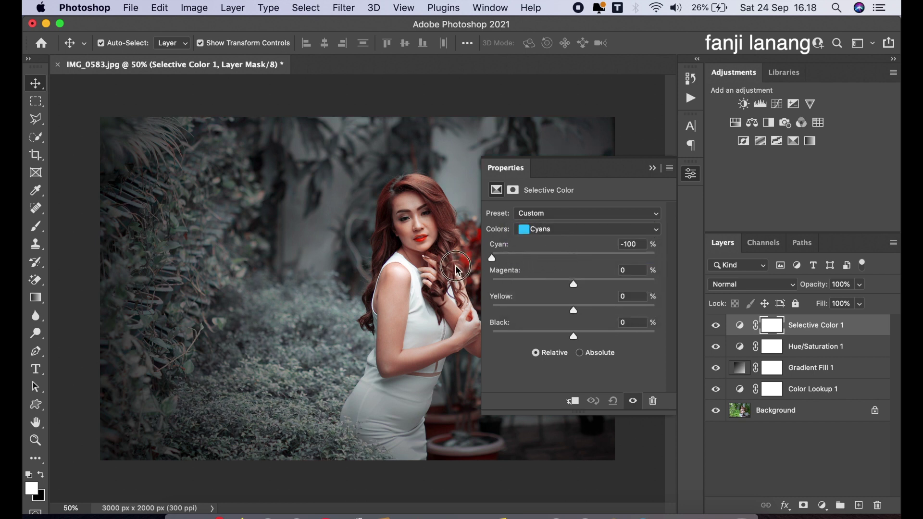
mouse_move(573, 285)
left_mouse_down()
mouse_move(490, 288)
mouse_move(699, 290)
left_mouse_up()
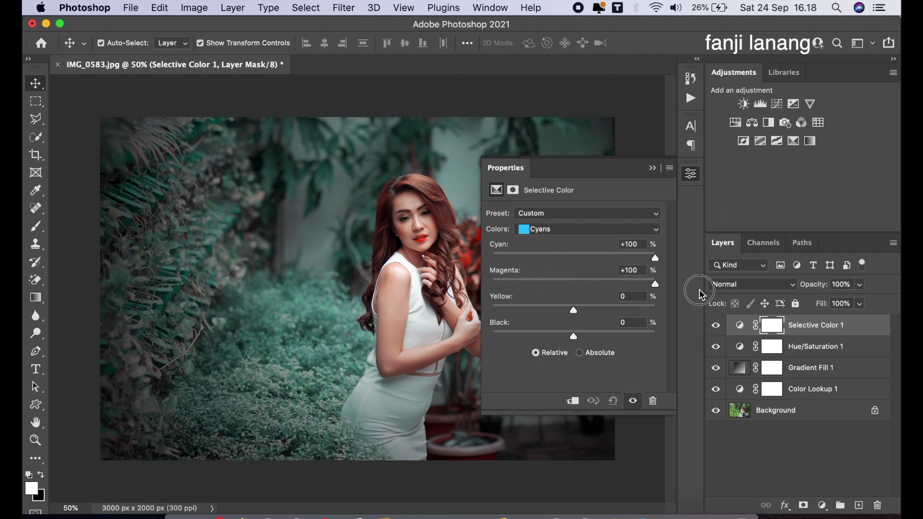
mouse_move(573, 311)
left_mouse_down()
mouse_move(474, 312)
mouse_move(747, 320)
left_mouse_up()
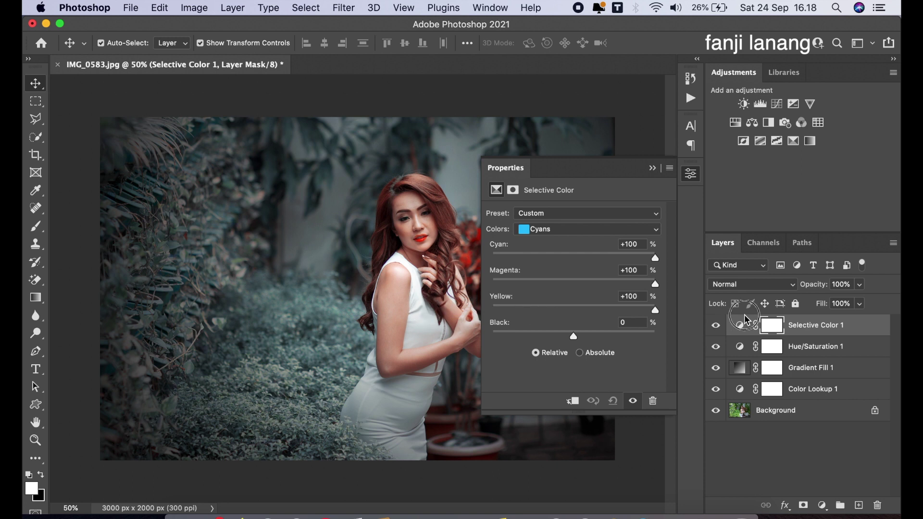
mouse_move(574, 336)
left_mouse_down()
mouse_move(474, 338)
mouse_move(737, 332)
left_mouse_up()
left_click(607, 254)
mouse_move(486, 267)
left_mouse_down()
mouse_move(471, 267)
mouse_move(718, 264)
left_mouse_up()
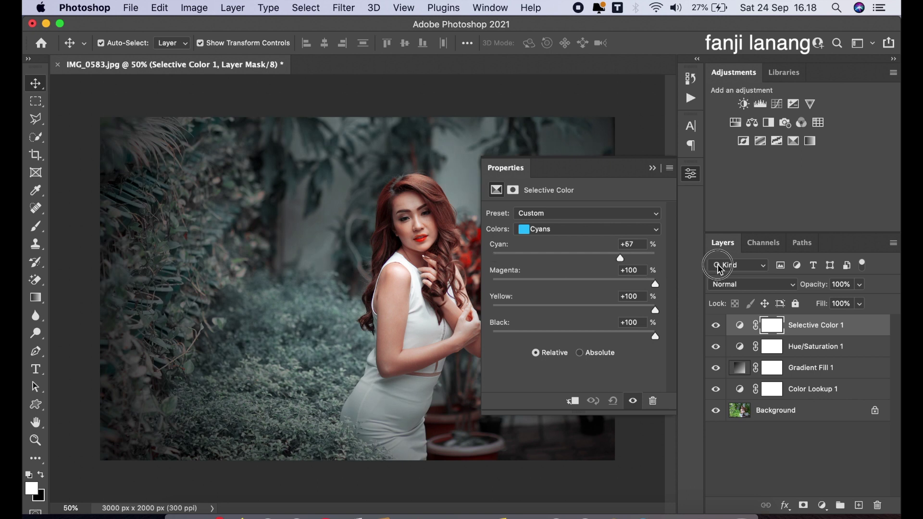
left_click(607, 230)
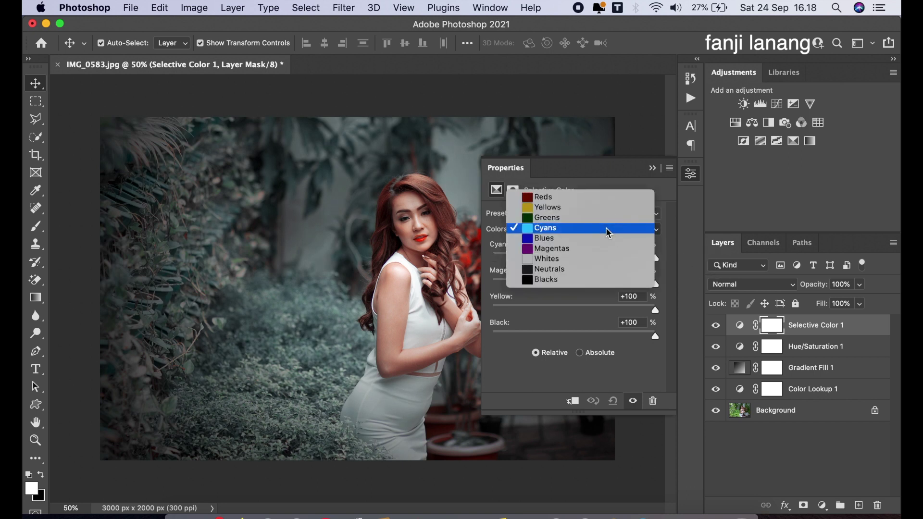
Step: Tint Selective Color Blacks with Cyan +10, Magenta +10, Black +5, then compare before and after
left_click(575, 280)
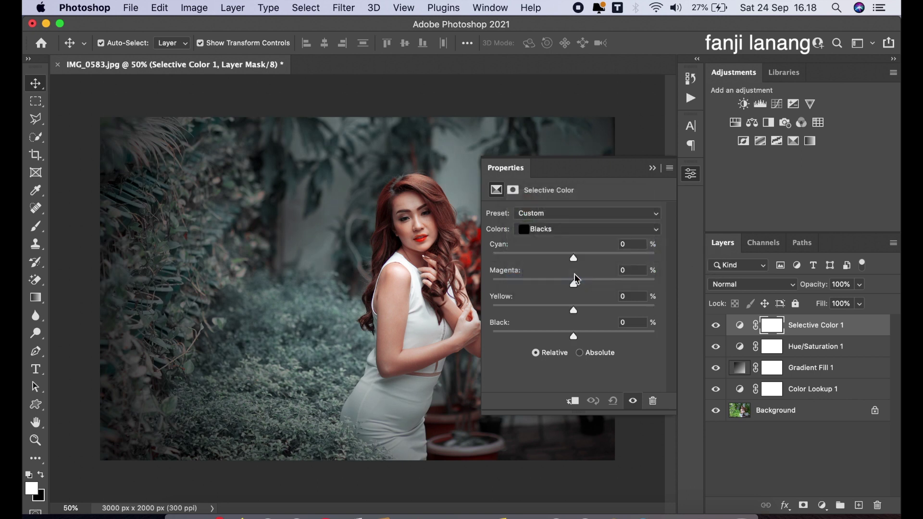
left_click(582, 258)
left_click(582, 284)
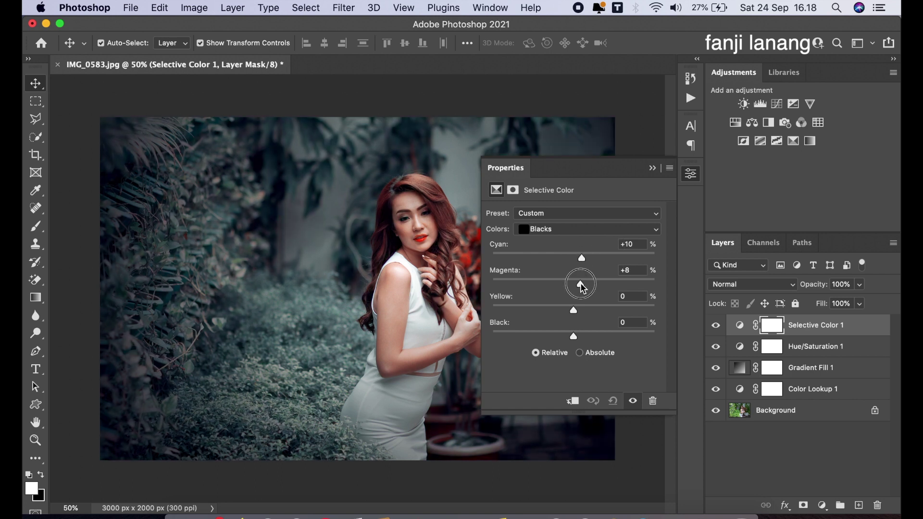
left_click_drag(581, 283, 582, 284)
left_click_drag(579, 336, 578, 337)
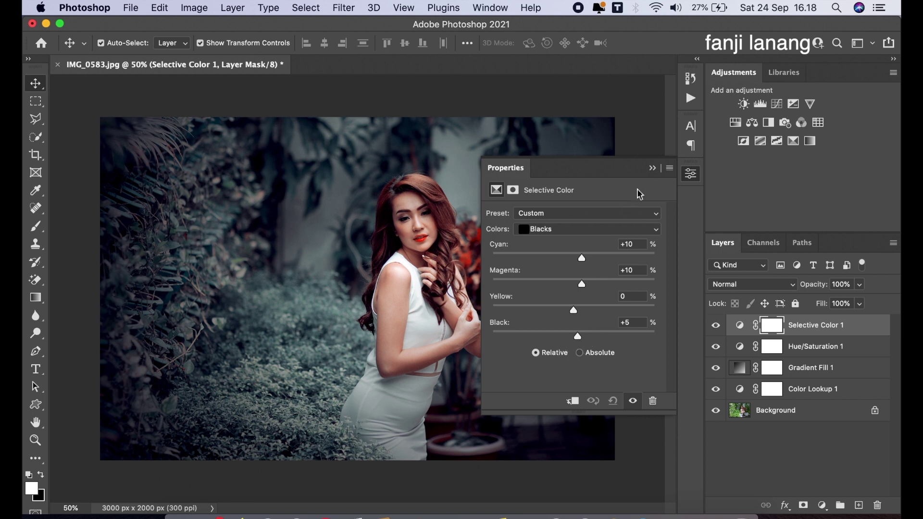
left_click(653, 168)
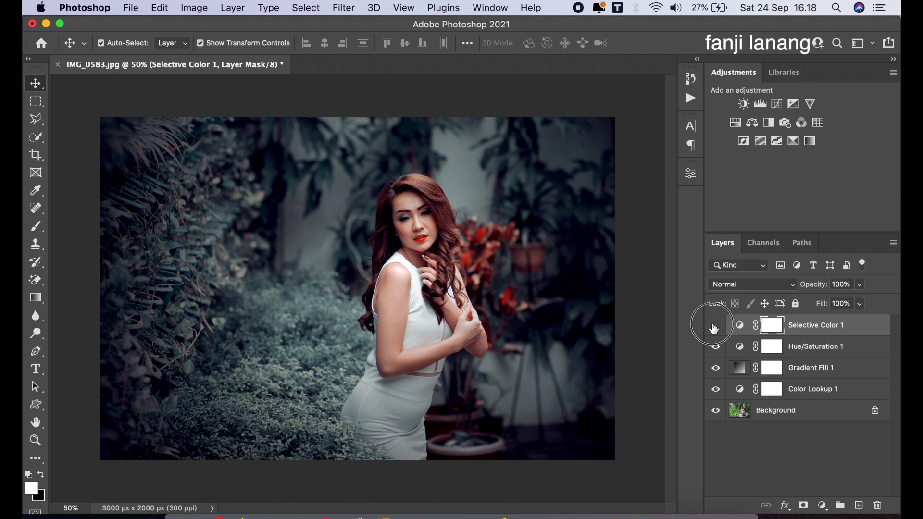
left_click(715, 325)
Step: Add a Curves layer lowering the Blue channel's highlight point slightly, then hide it to compare
left_click(823, 506)
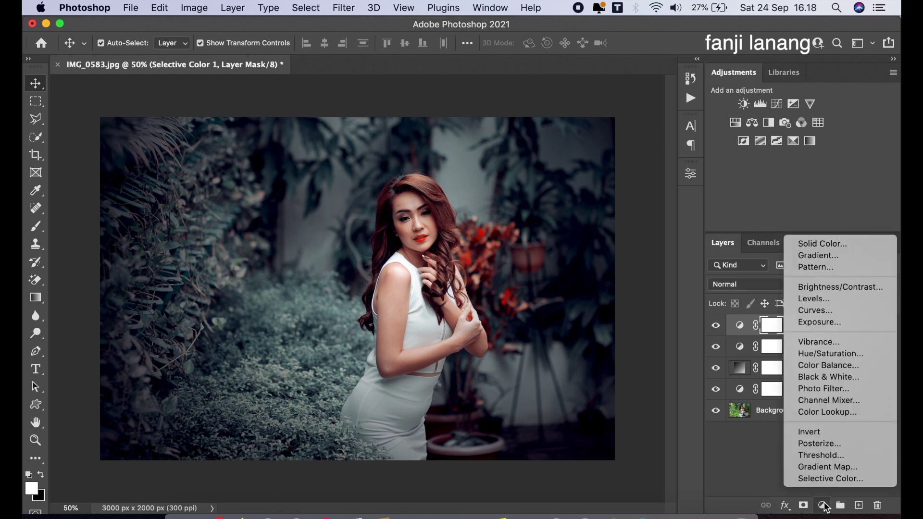
left_click(827, 311)
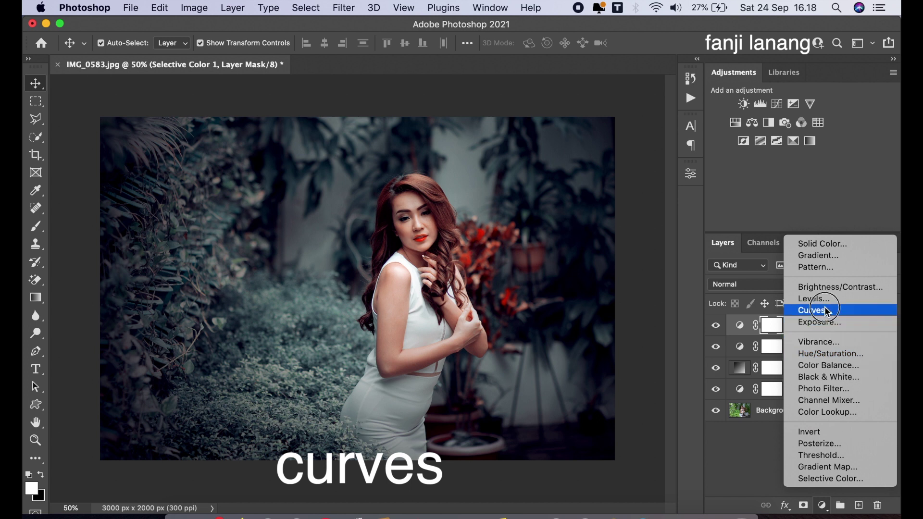
left_click(585, 229)
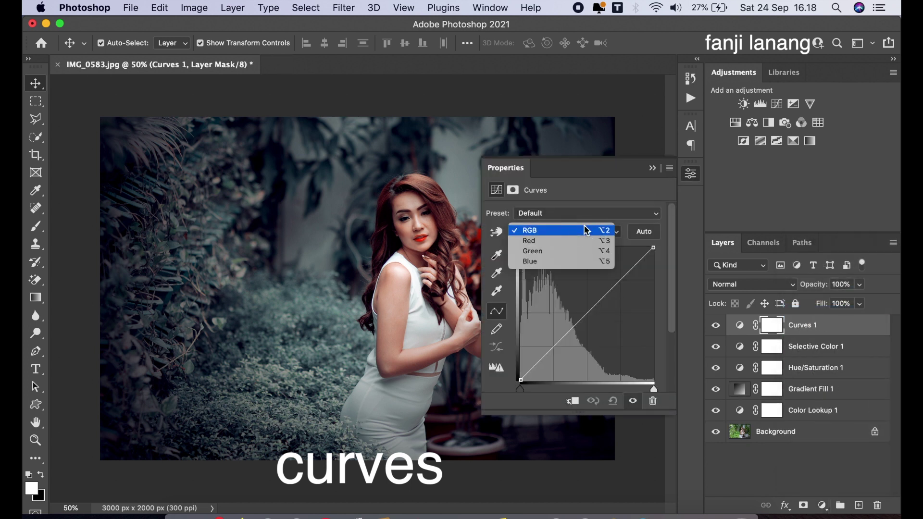
left_click(601, 262)
left_click(656, 248)
left_click_drag(656, 248, 666, 250)
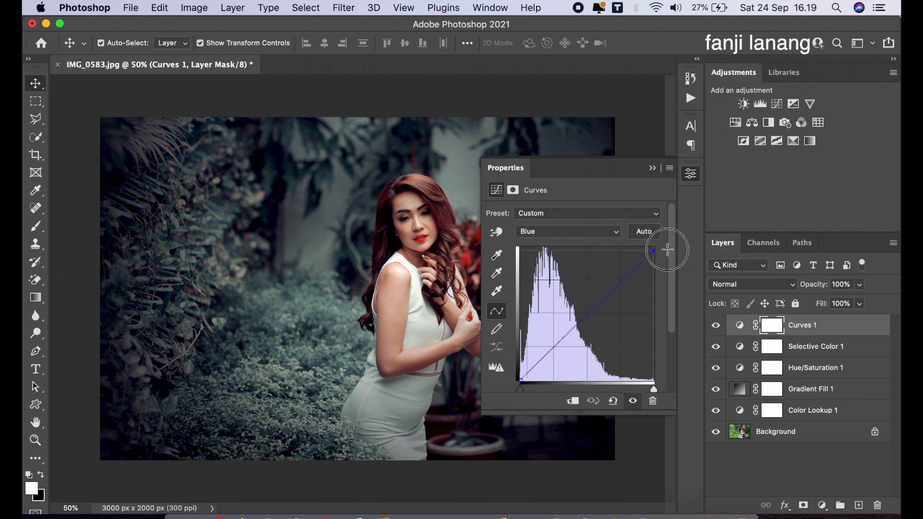
left_click_drag(666, 251, 659, 250)
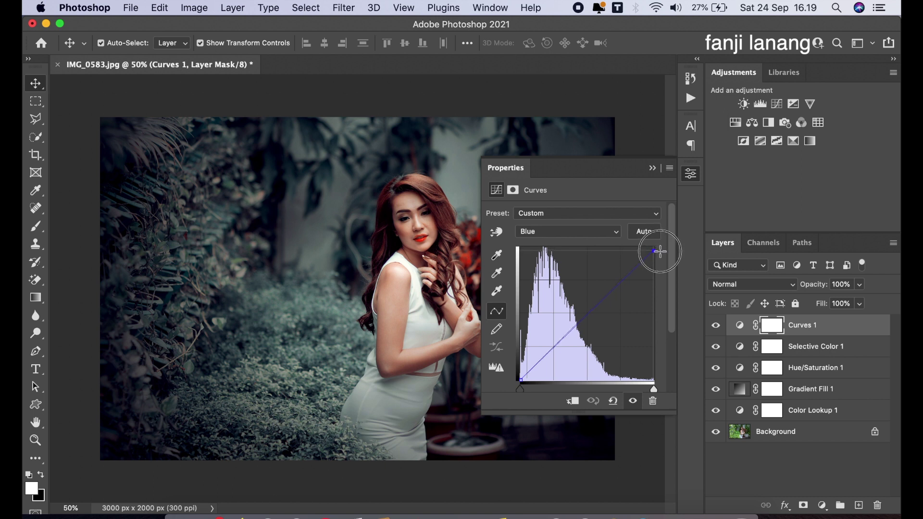
left_click_drag(659, 251, 659, 252)
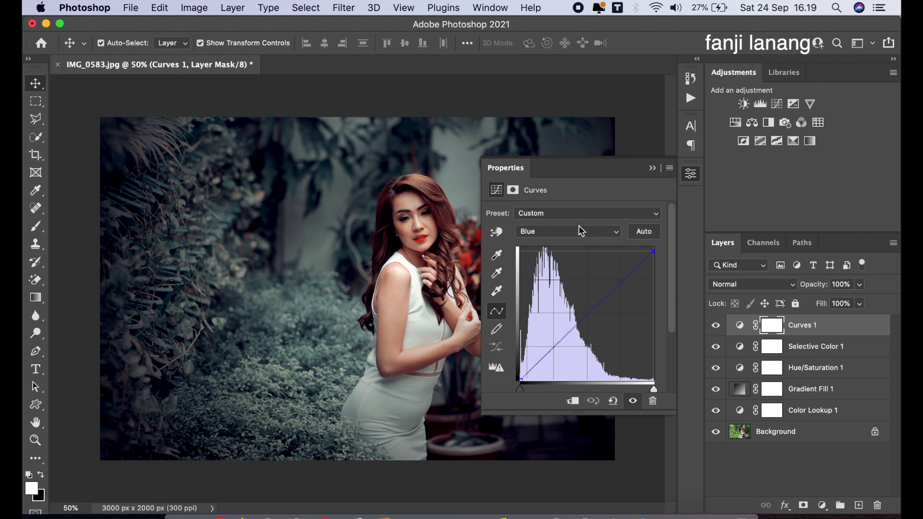
left_click(653, 167)
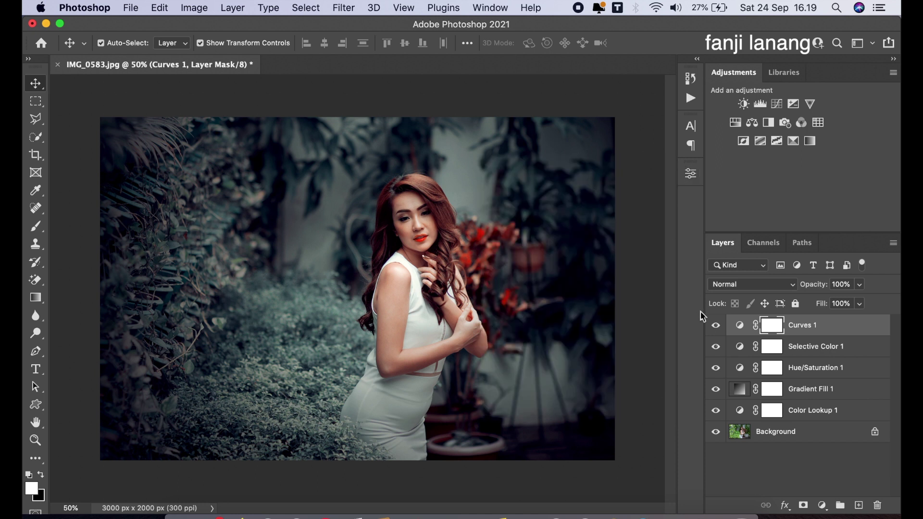
left_click(709, 324)
Step: Show Curves 1 again, add a new empty layer, and pick the signature brush preset
left_click(709, 325)
left_click(859, 504)
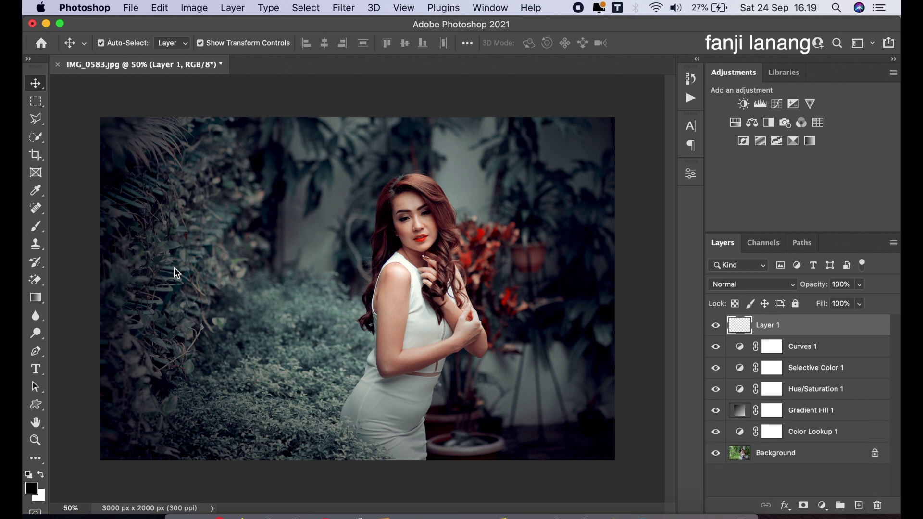
left_click(36, 226)
left_click(122, 44)
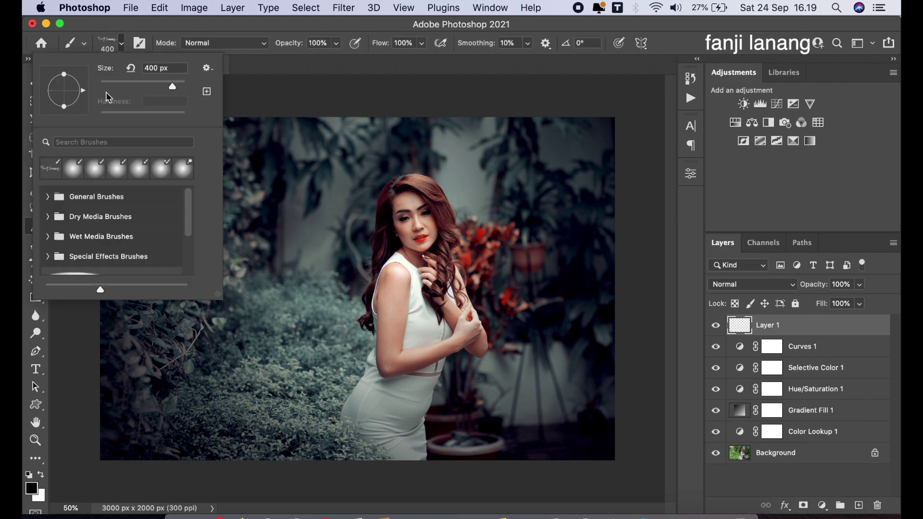
left_click(290, 71)
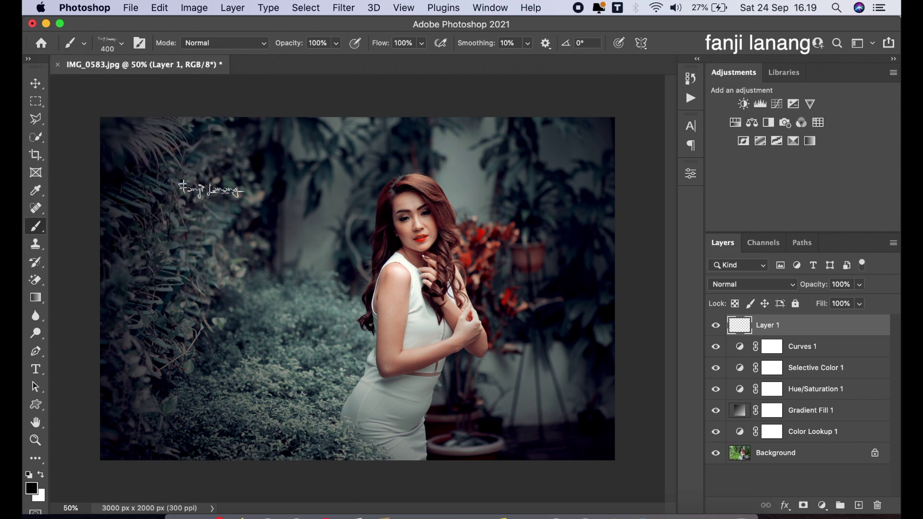
Step: Stamp the signature in white at 300 px near the photo's lower-left corner
key("bracketleft")
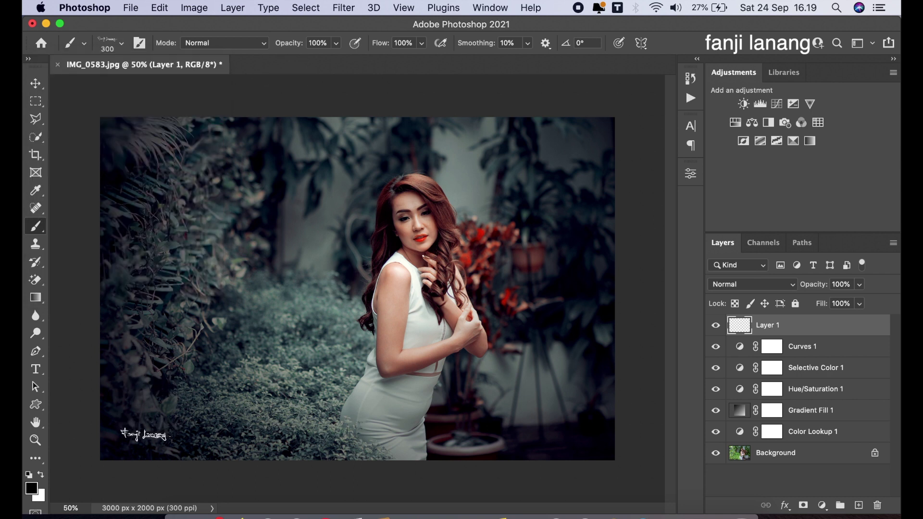
key("x")
left_click(135, 441)
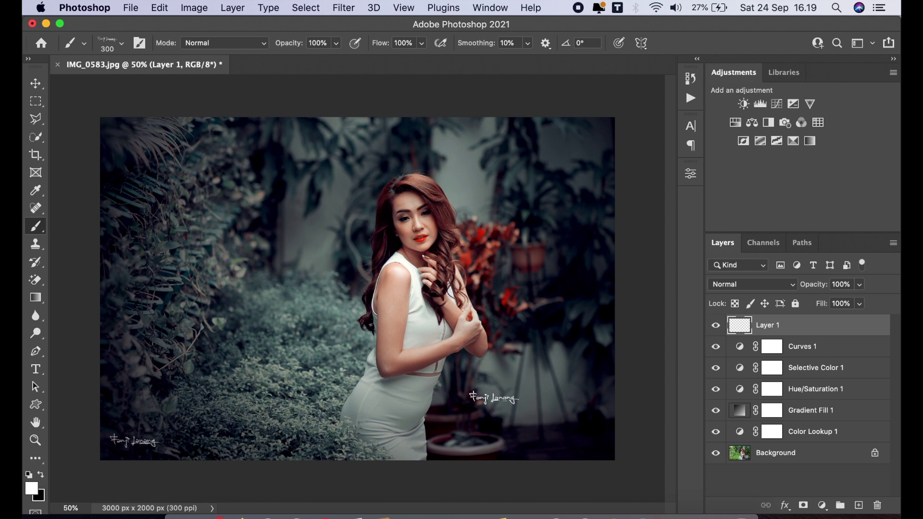